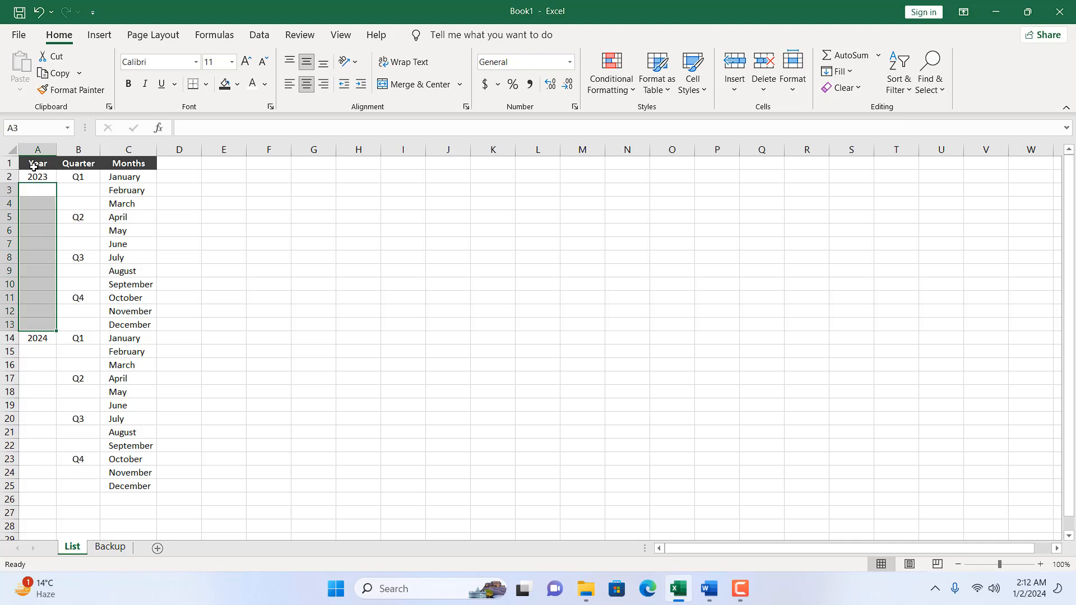
Select the whole list including its headers, range A1:C25
{"action": "left_click_drag", "start_coordinate": [34, 168], "coordinate": [104, 481]}
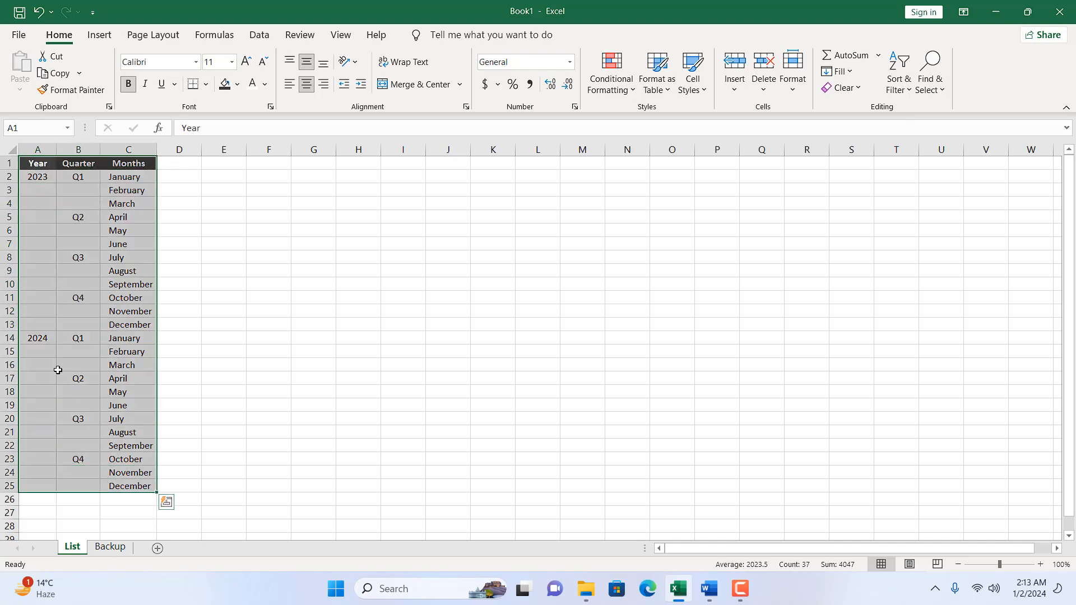
{"action": "left_click", "coordinate": [34, 325]}
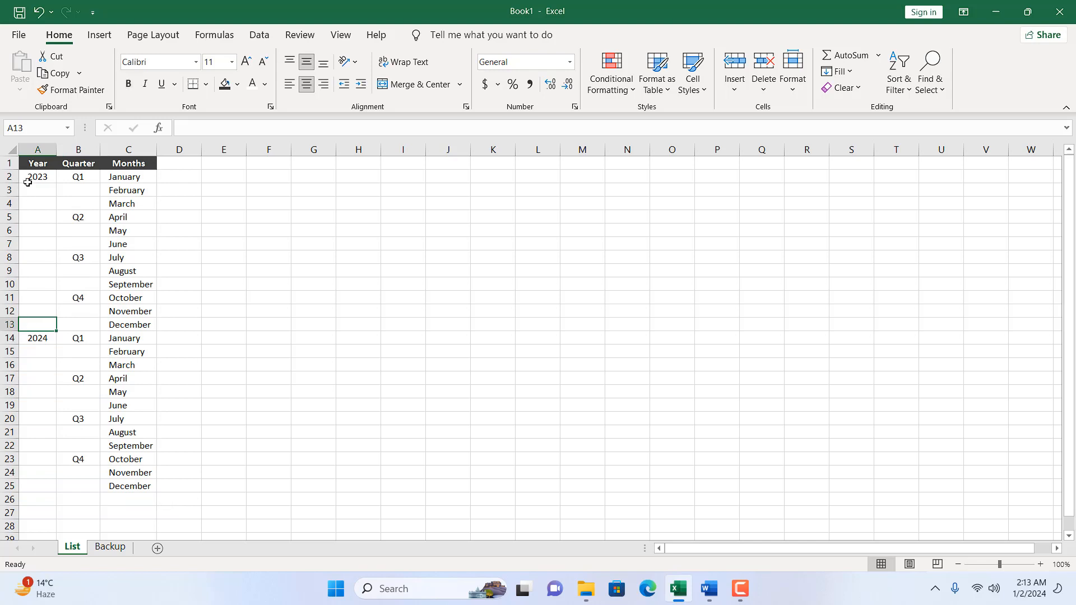
{"action": "left_click", "coordinate": [28, 180]}
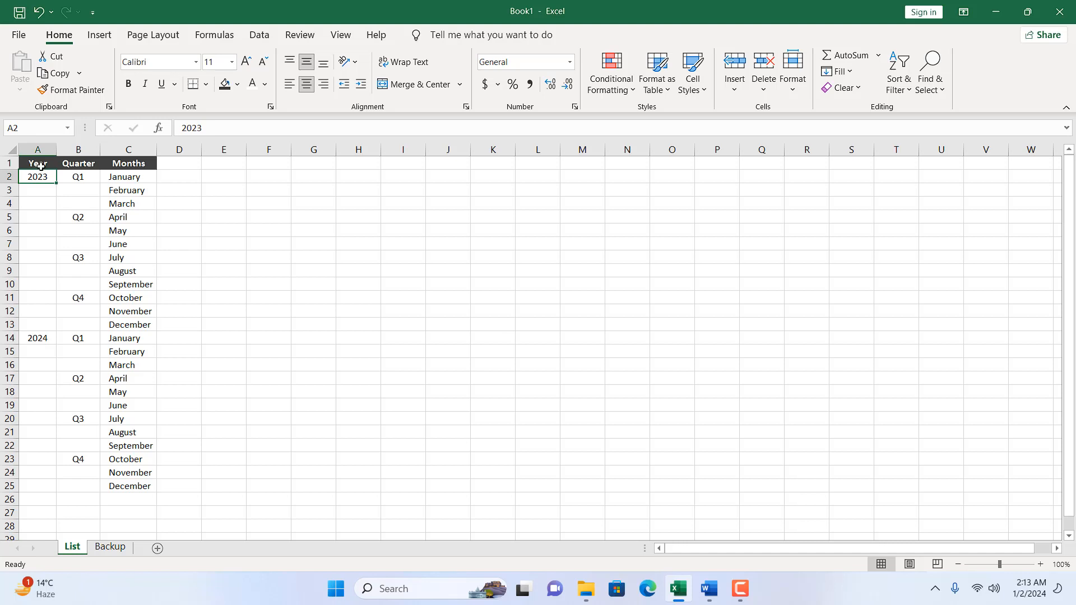
{"action": "left_click", "coordinate": [42, 166]}
{"action": "left_click_drag", "start_coordinate": [42, 166], "coordinate": [127, 486]}
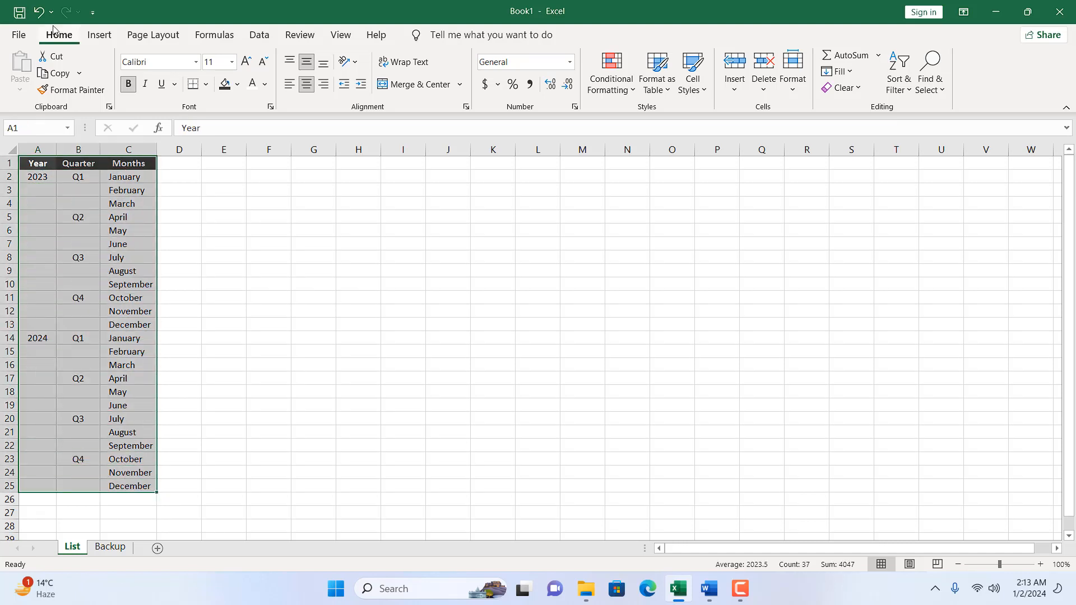
{"action": "left_click", "coordinate": [944, 93]}
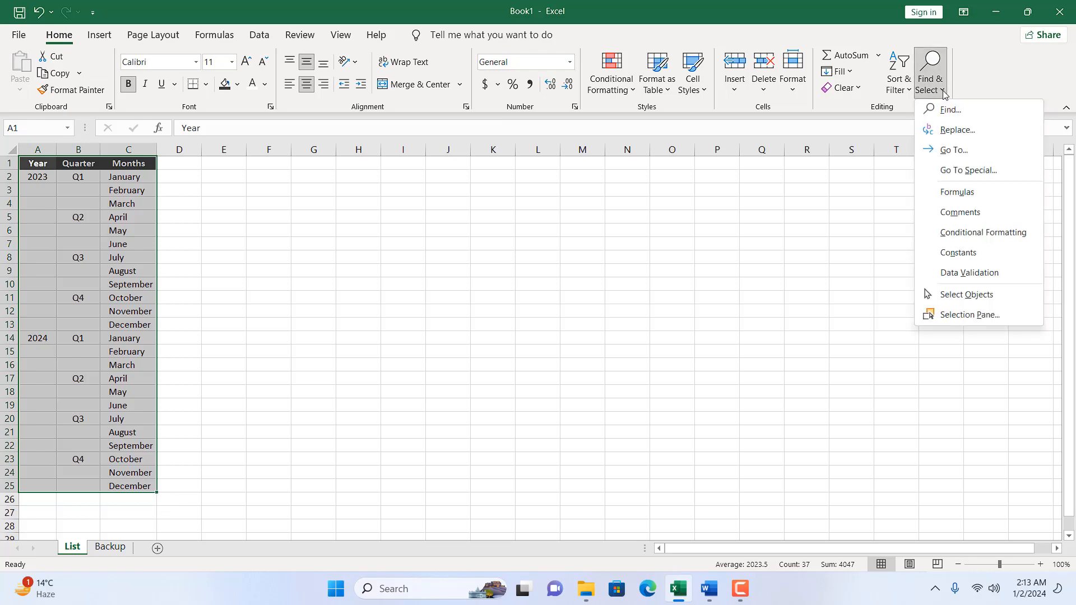
{"action": "left_click", "coordinate": [955, 171]}
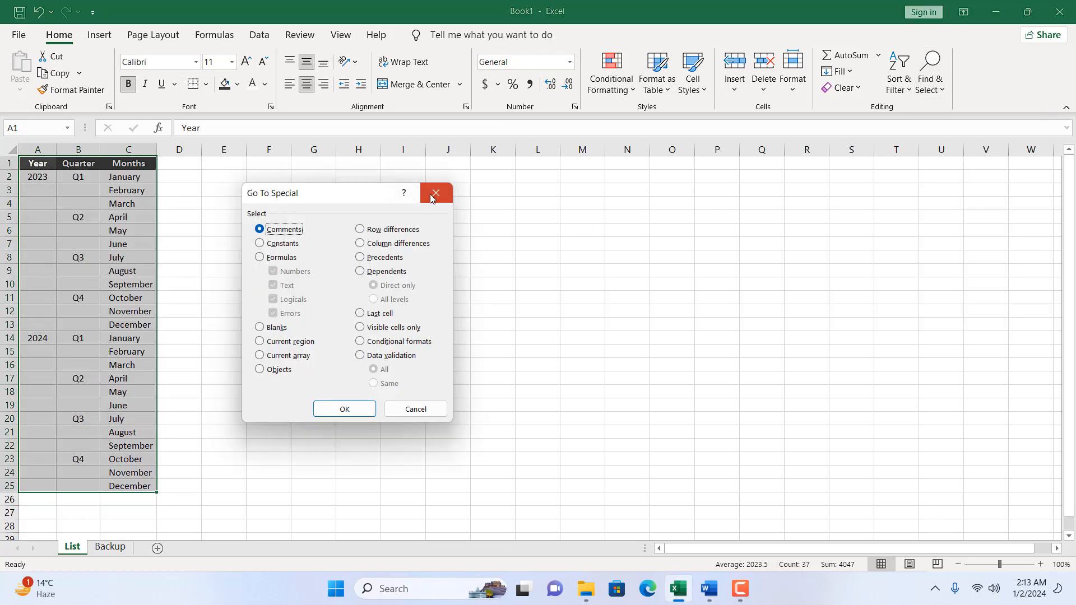
{"action": "left_click", "coordinate": [432, 195]}
Use Go To Special with the Blanks option to select only the empty cells within the list
{"action": "key", "text": "F5"}
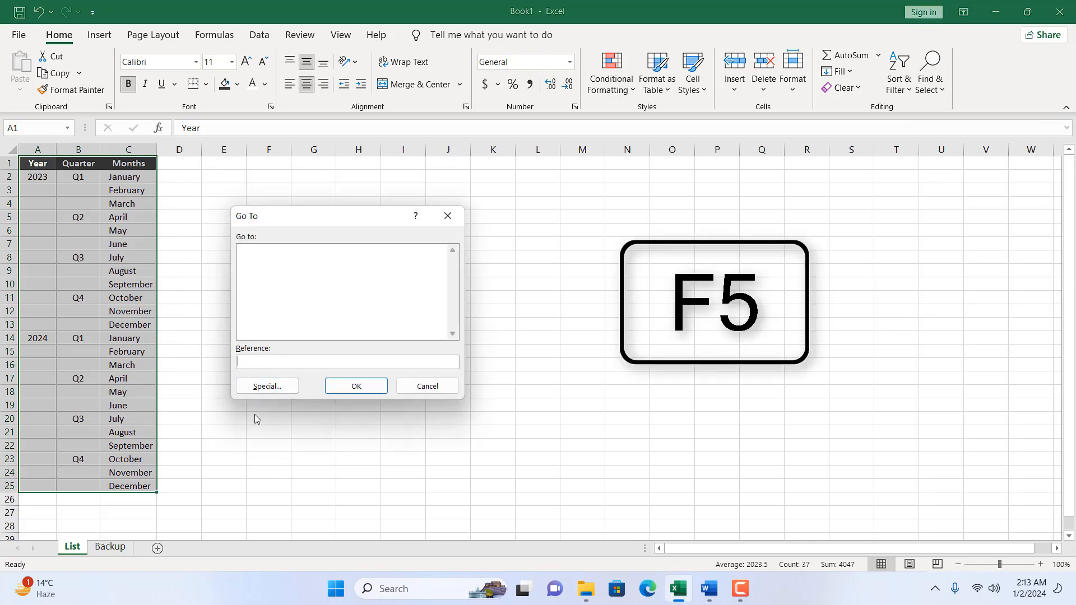
{"action": "left_click", "coordinate": [257, 390]}
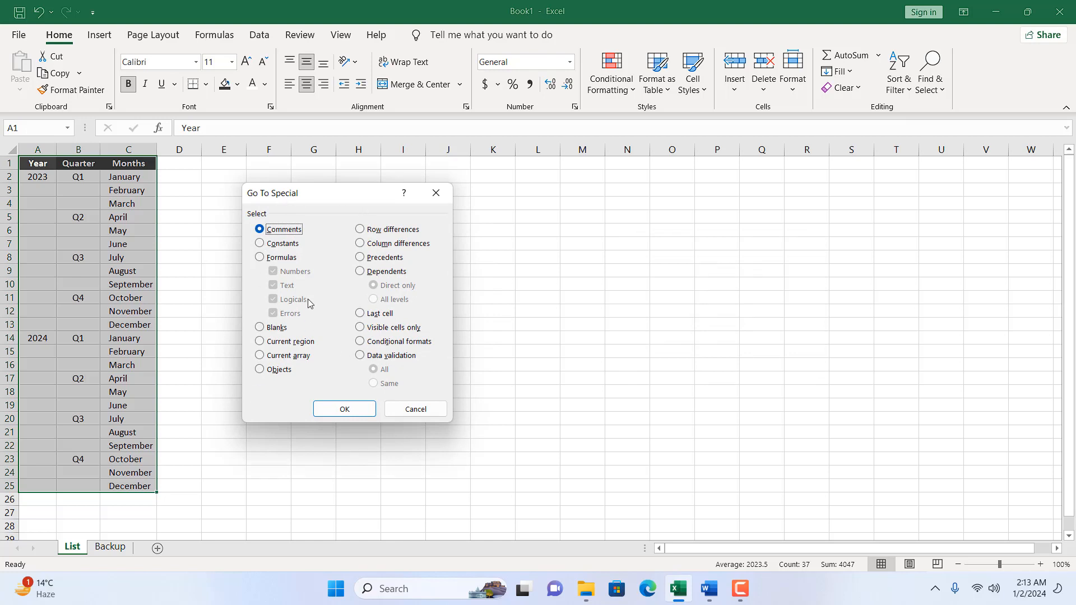
{"action": "left_click", "coordinate": [269, 330]}
{"action": "left_click", "coordinate": [344, 410]}
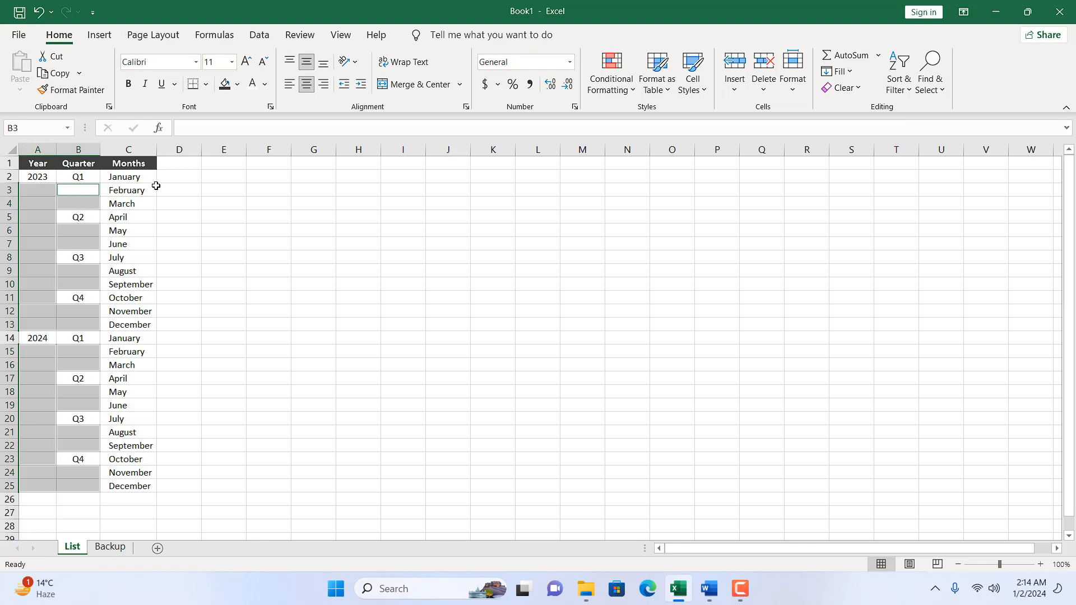
Enter the formula =B2 into all selected blank cells at once so each takes the value above it
{"action": "left_click", "coordinate": [194, 128]}
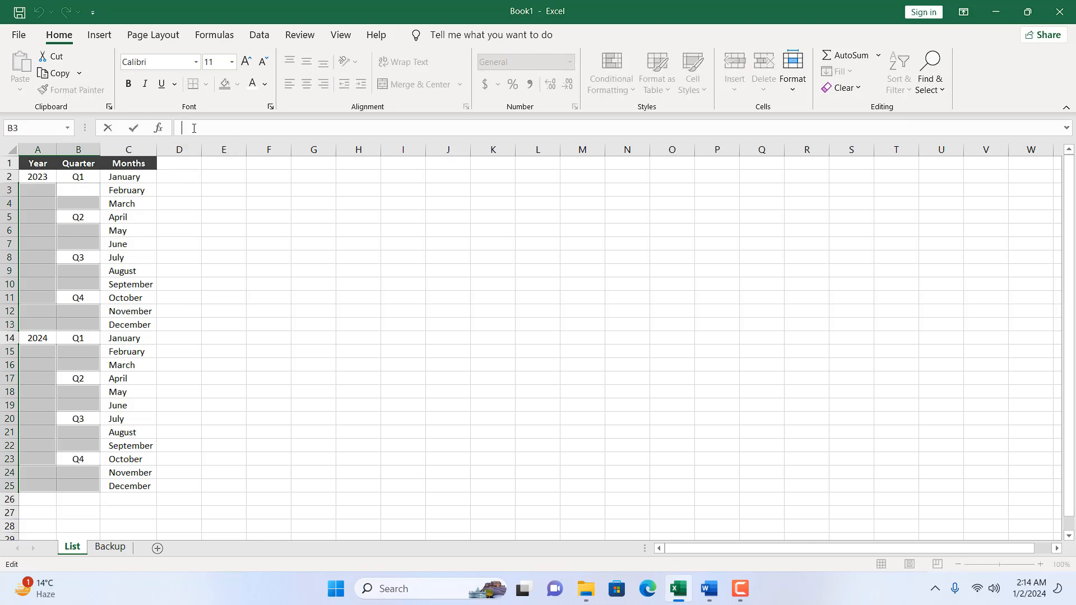
{"action": "type", "text": "=b2"}
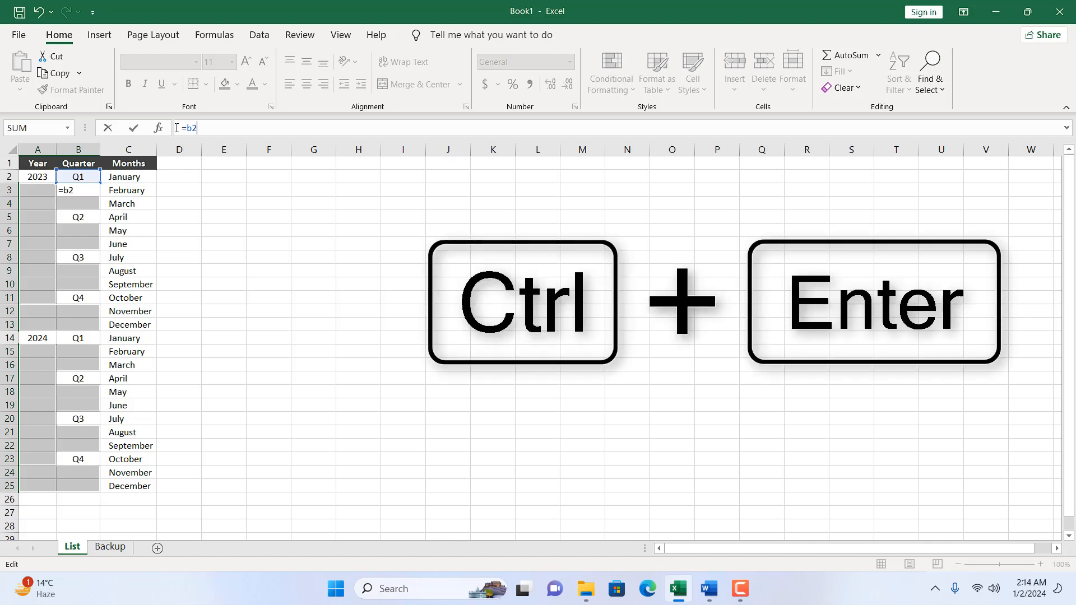
{"action": "key", "text": "ctrl+Return"}
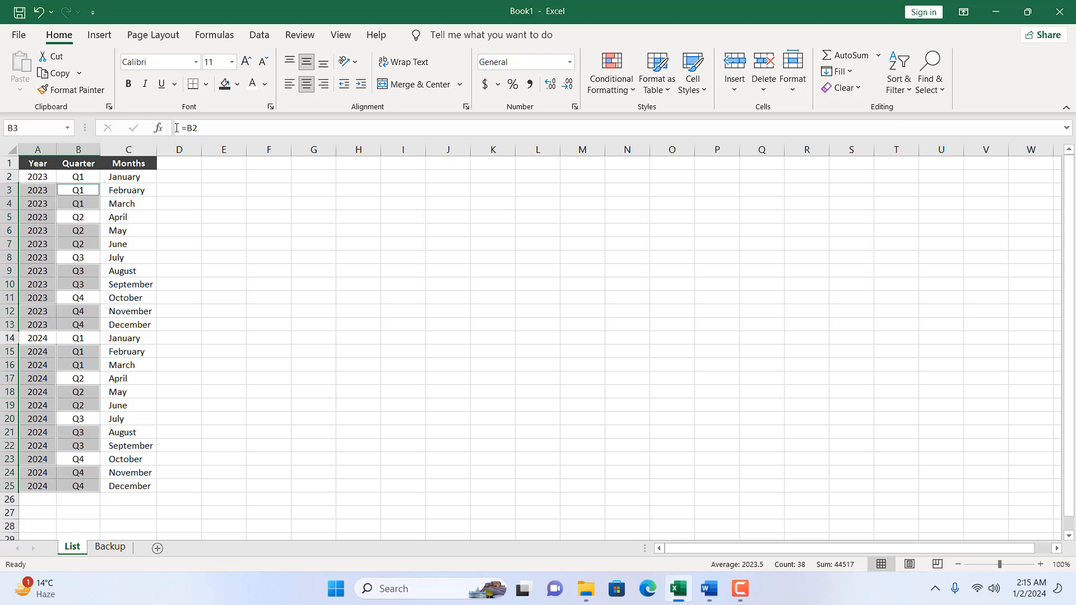
{"action": "left_click", "coordinate": [240, 300]}
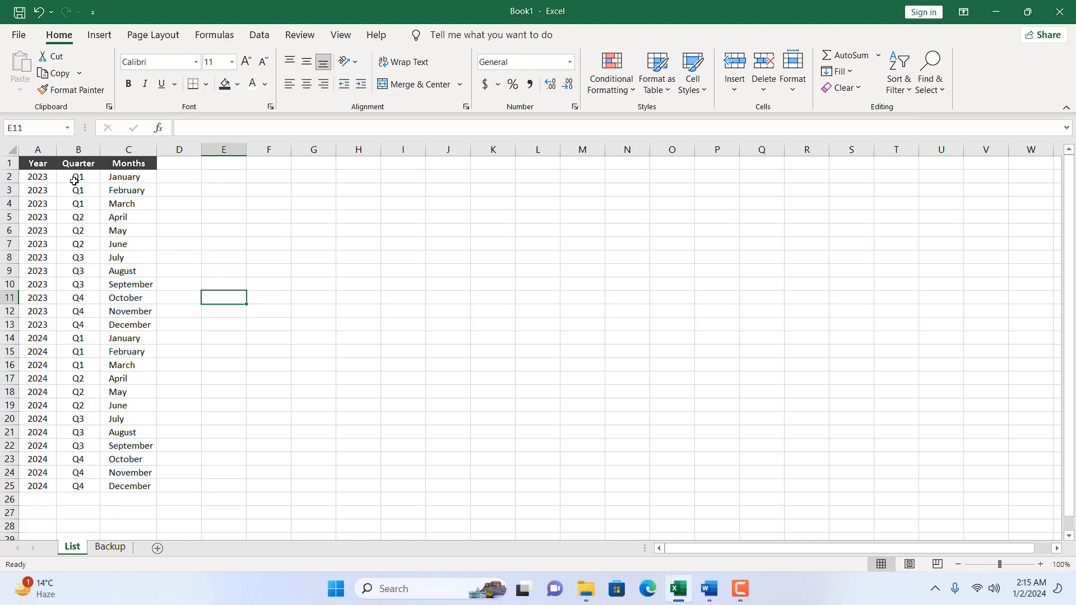
Examine the Quarter cells for Q1 and Q2 of 2023 to compare the original entries with the filled formulas
{"action": "left_click", "coordinate": [74, 179]}
{"action": "left_click_drag", "start_coordinate": [74, 179], "coordinate": [75, 205]}
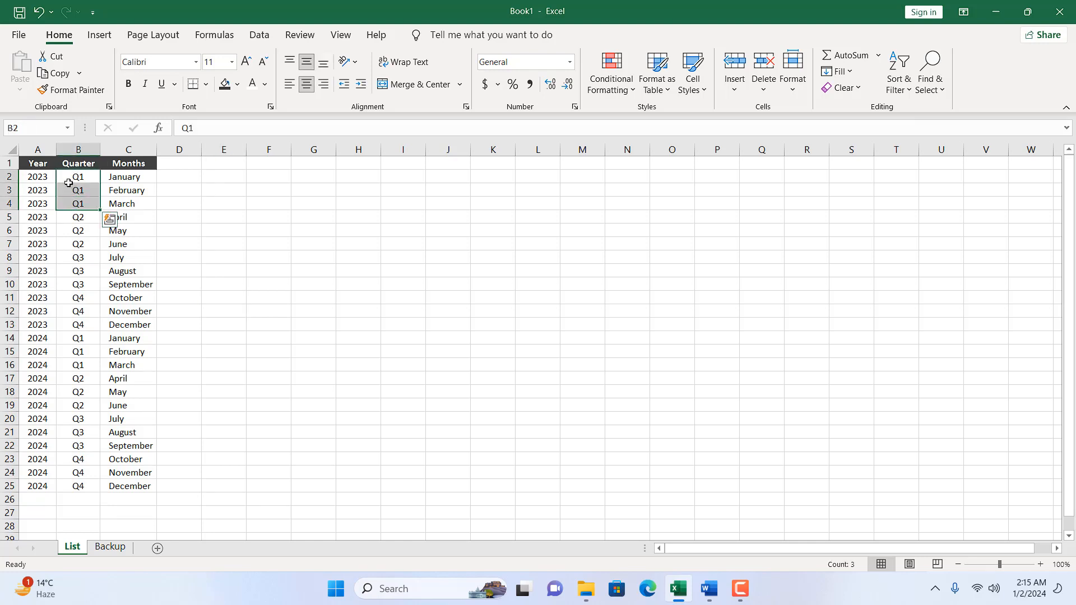
{"action": "left_click", "coordinate": [69, 220]}
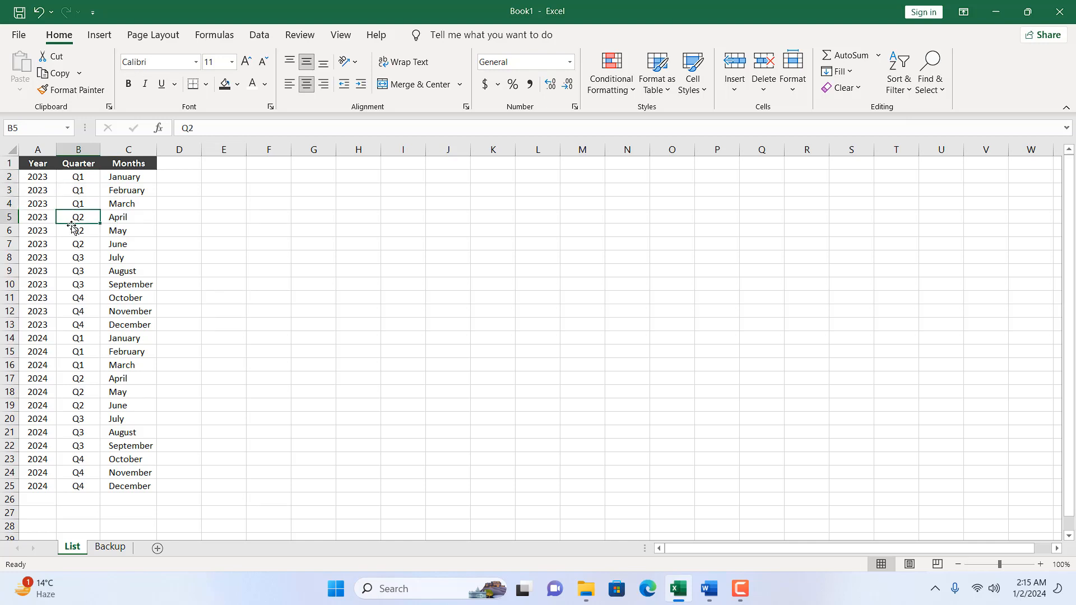
{"action": "left_click_drag", "start_coordinate": [71, 230], "coordinate": [72, 247]}
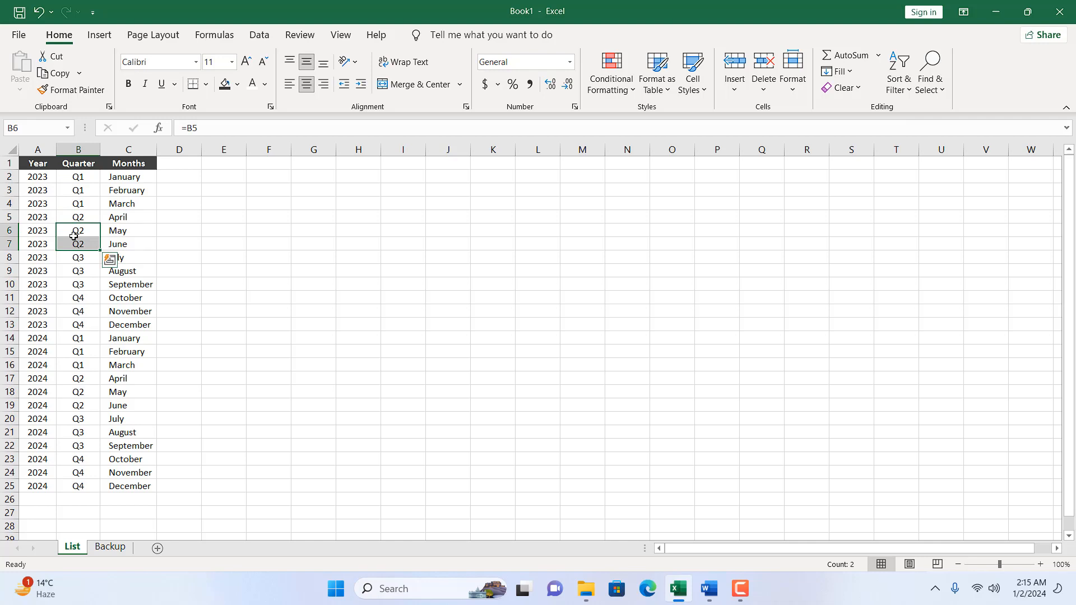
{"action": "left_click", "coordinate": [74, 218]}
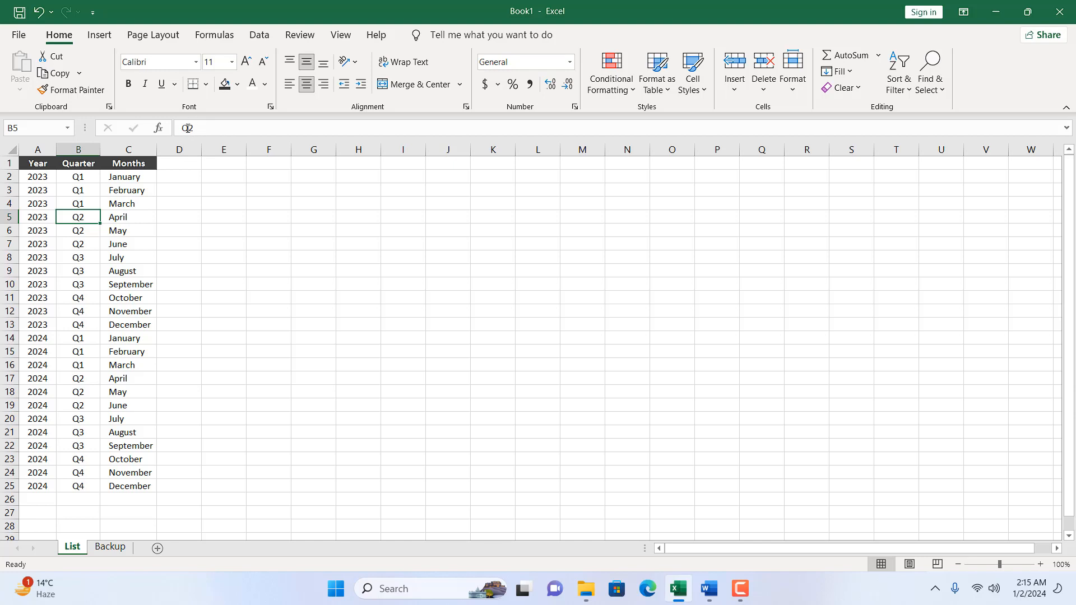
{"action": "left_click", "coordinate": [74, 231]}
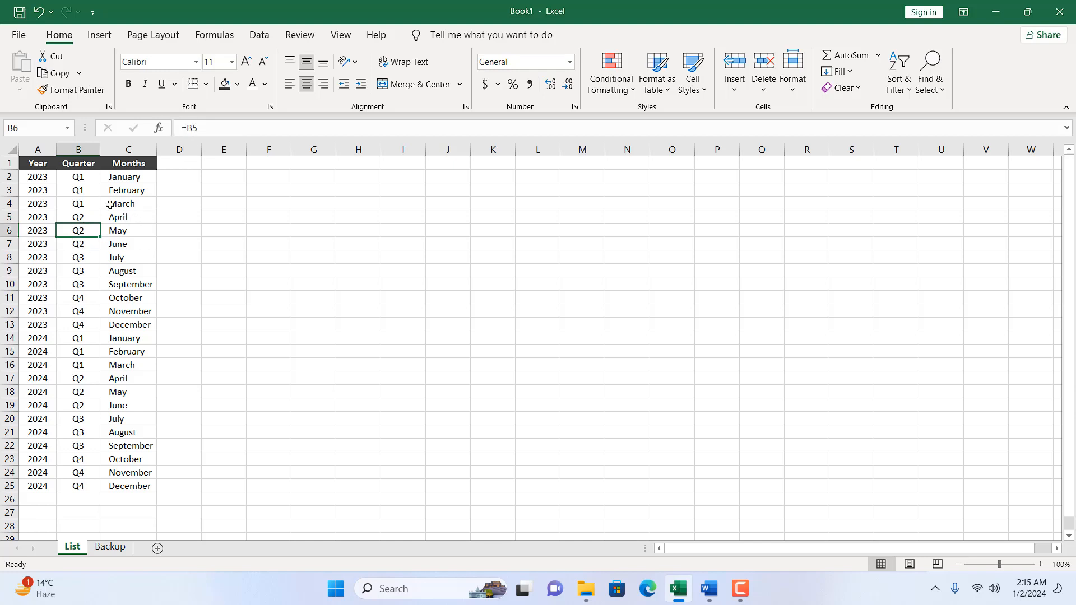
{"action": "left_click", "coordinate": [232, 328]}
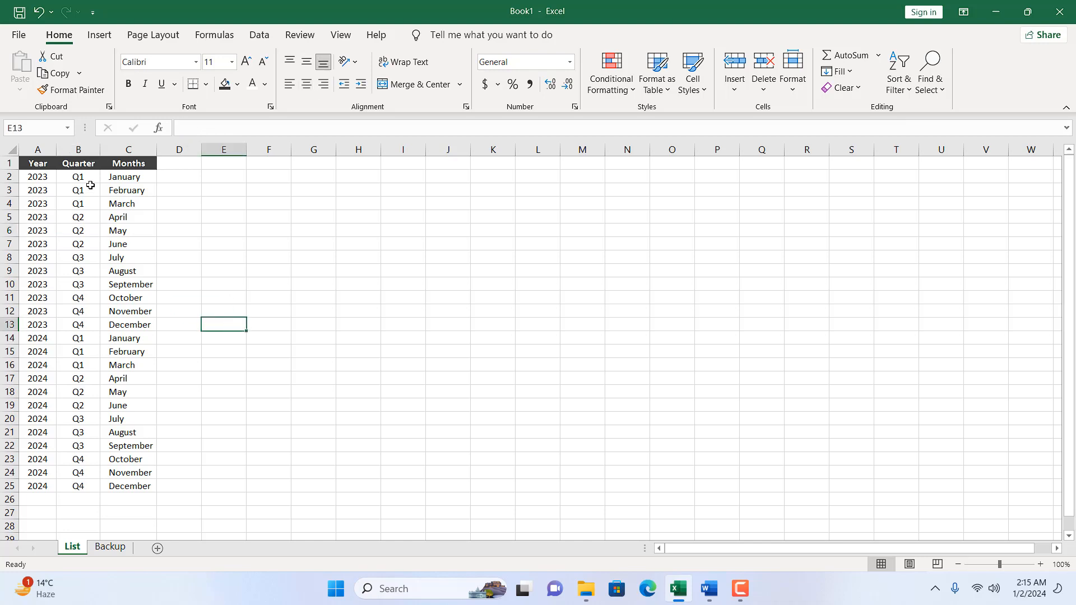
{"action": "left_click", "coordinate": [84, 178]}
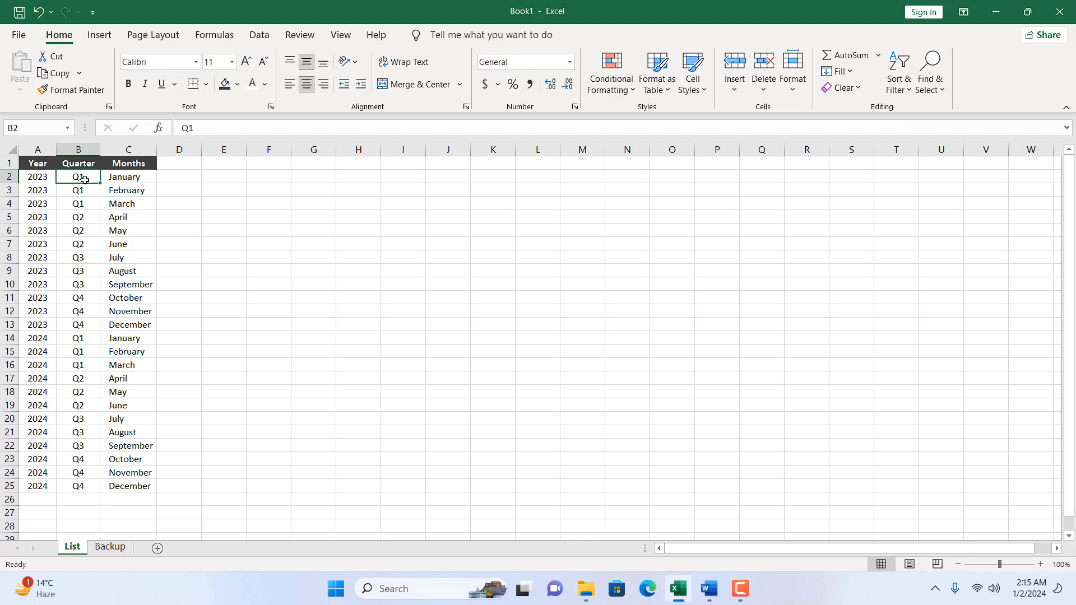
{"action": "left_click_drag", "start_coordinate": [82, 190], "coordinate": [84, 202]}
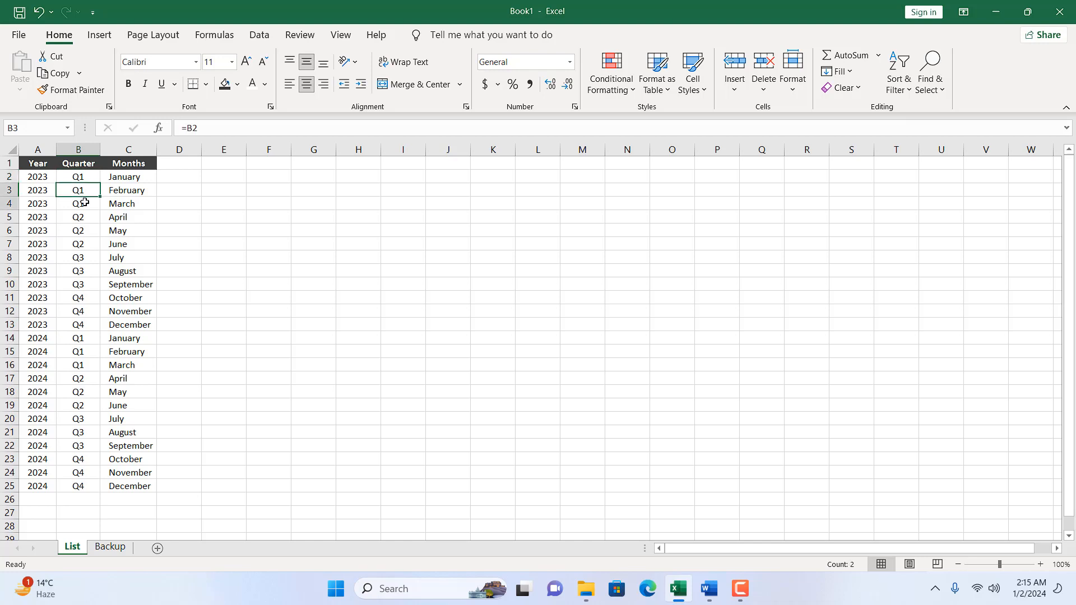
{"action": "left_click", "coordinate": [85, 202]}
{"action": "left_click", "coordinate": [85, 192]}
{"action": "left_click", "coordinate": [83, 206]}
{"action": "left_click", "coordinate": [81, 194]}
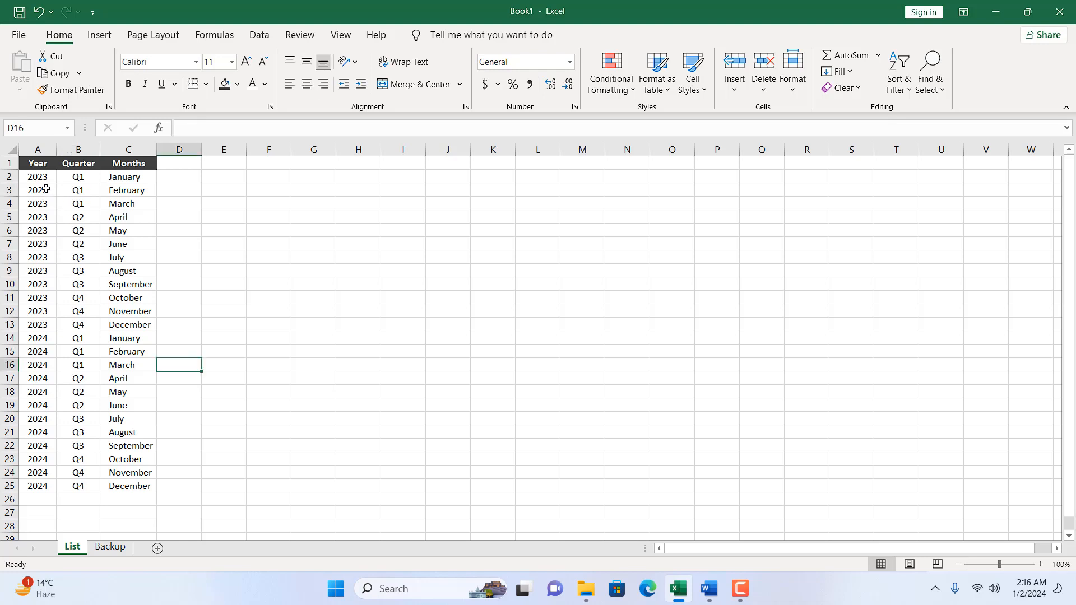
Clear the year in cell A2 to test the dependent formulas, and undo the deletion
{"action": "left_click", "coordinate": [38, 177]}
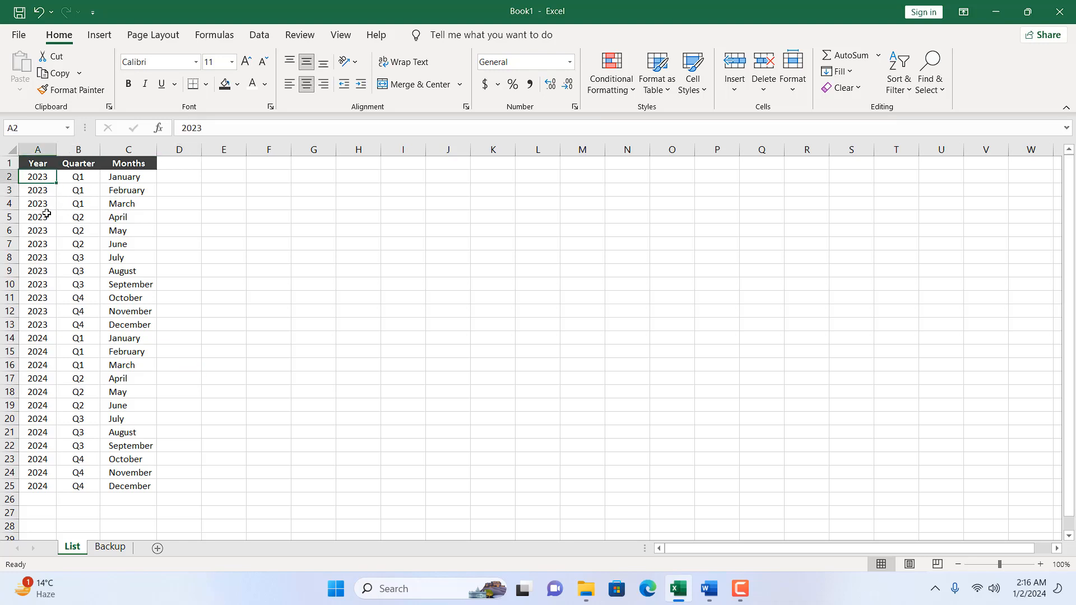
{"action": "key", "text": "Delete"}
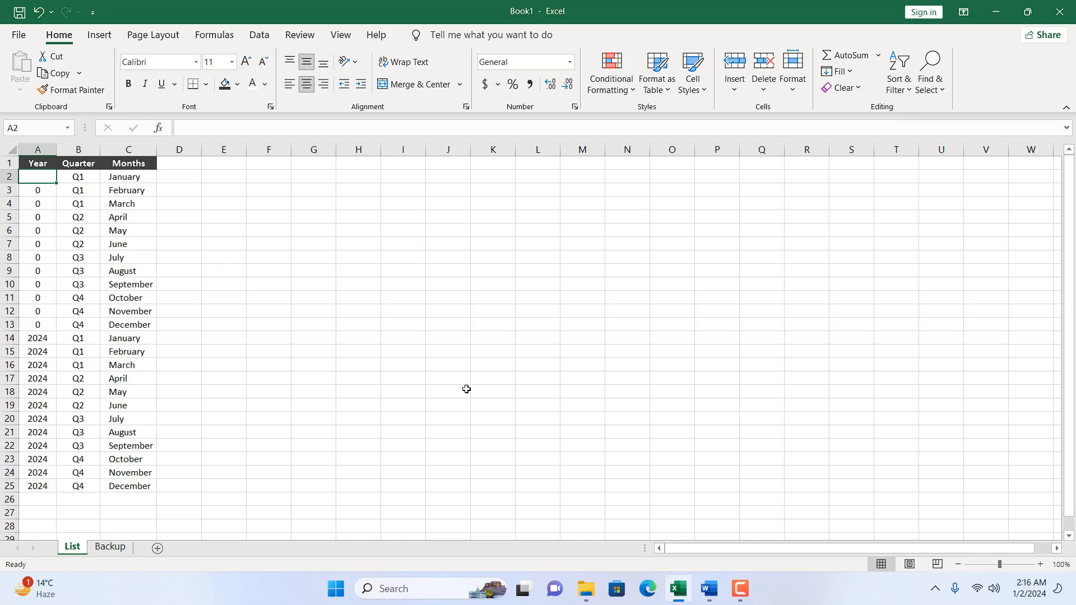
{"action": "key", "text": "ctrl+z"}
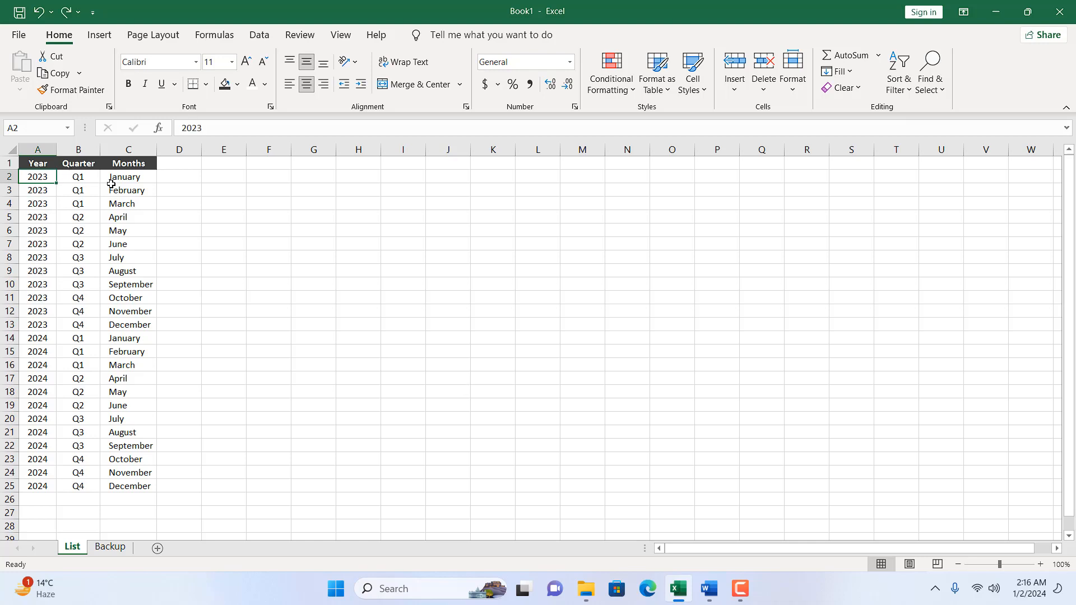
Copy the whole filled list, range A1:C25
{"action": "left_click_drag", "start_coordinate": [34, 163], "coordinate": [141, 487]}
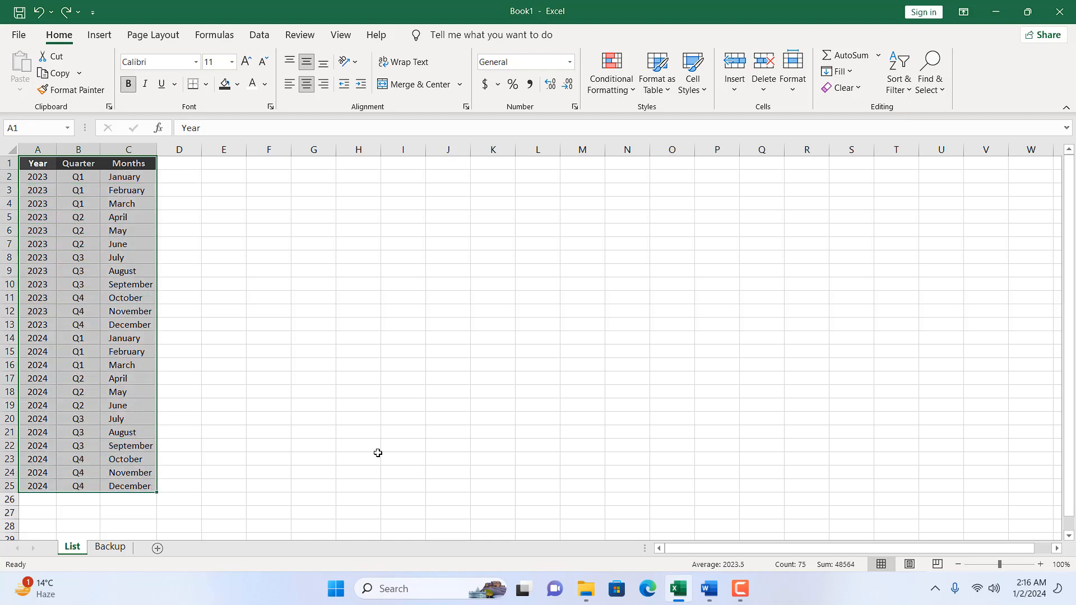
{"action": "key", "text": "ctrl+c"}
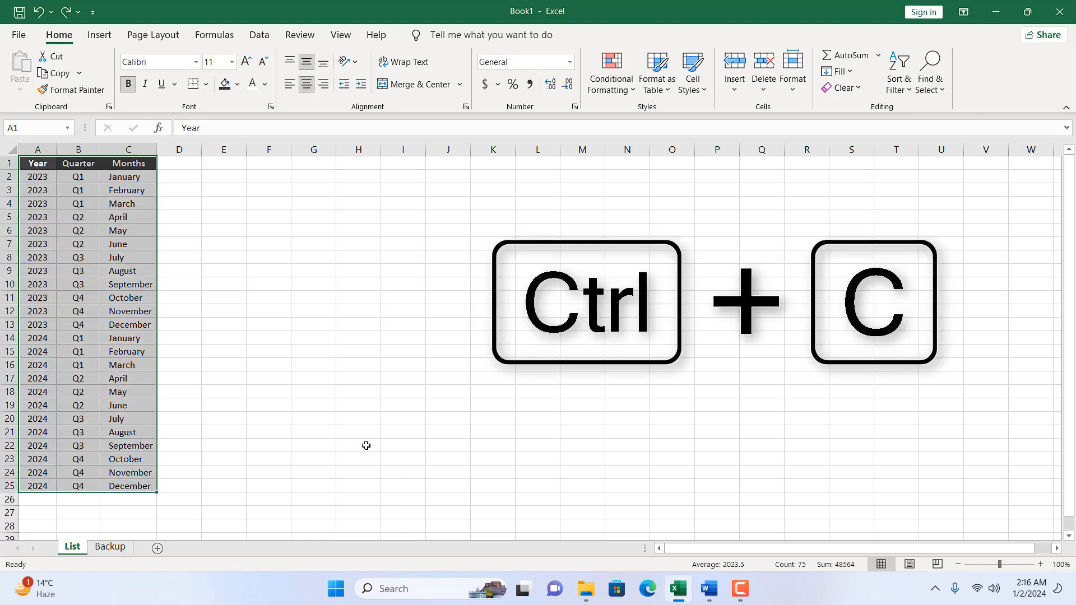
{"action": "right_click", "coordinate": [76, 215]}
{"action": "left_click", "coordinate": [96, 198]}
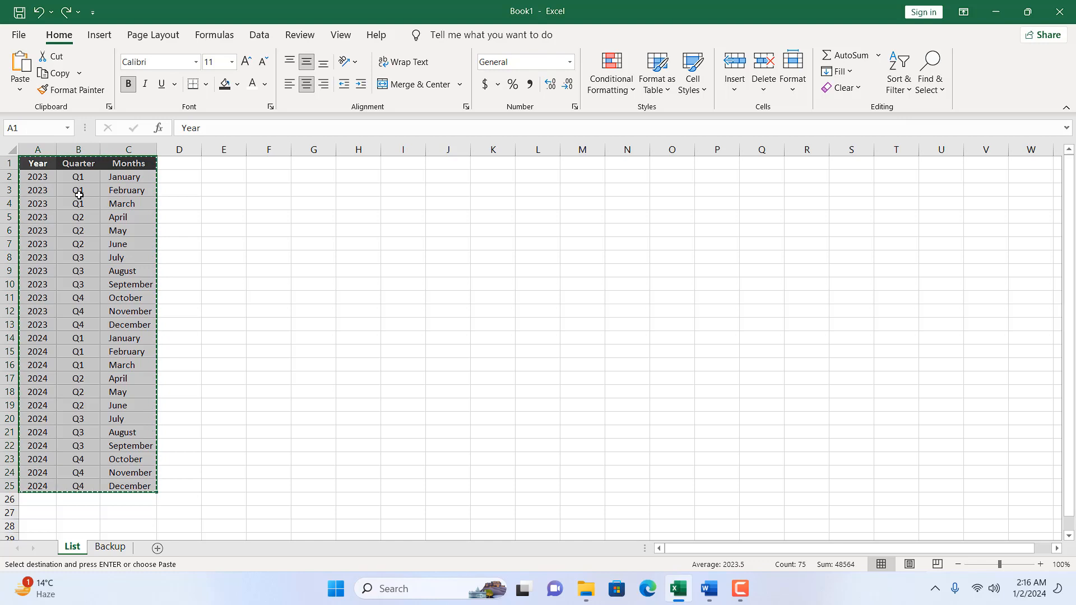
{"action": "right_click", "coordinate": [79, 195]}
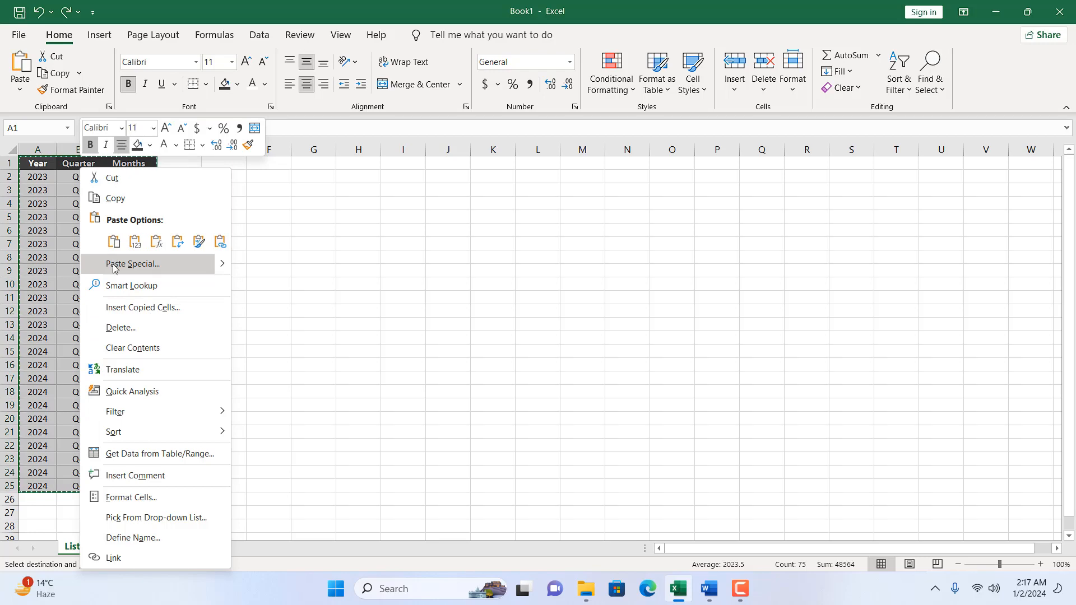
{"action": "left_click", "coordinate": [150, 265]}
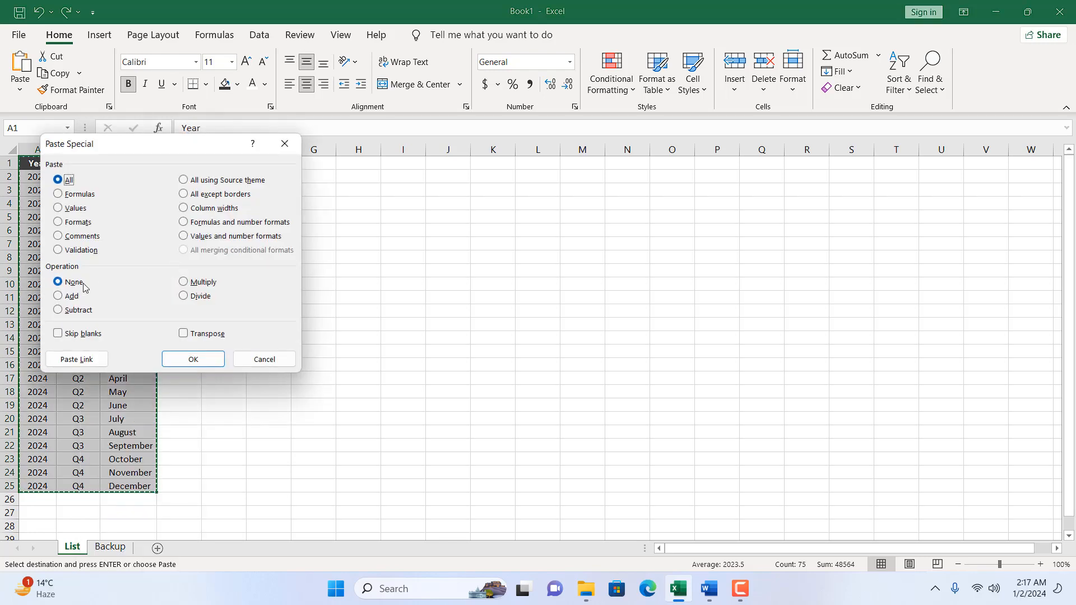
{"action": "left_click", "coordinate": [60, 211]}
{"action": "left_click", "coordinate": [284, 143]}
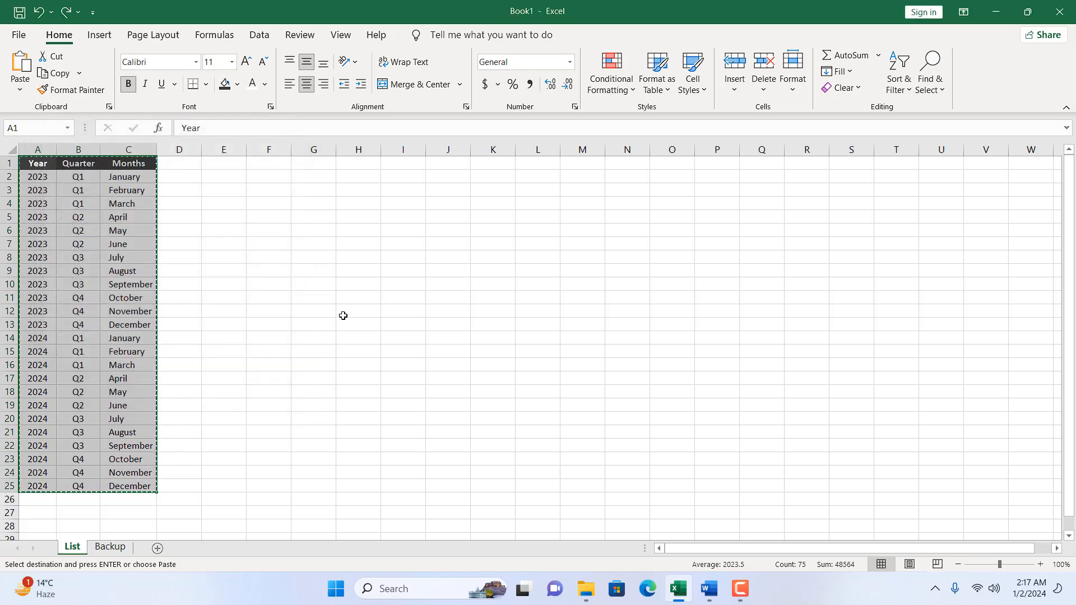
Paste the copied list over itself with Paste Special set to Values, replacing the formulas with fixed values
{"action": "key", "text": "ctrl+alt+v"}
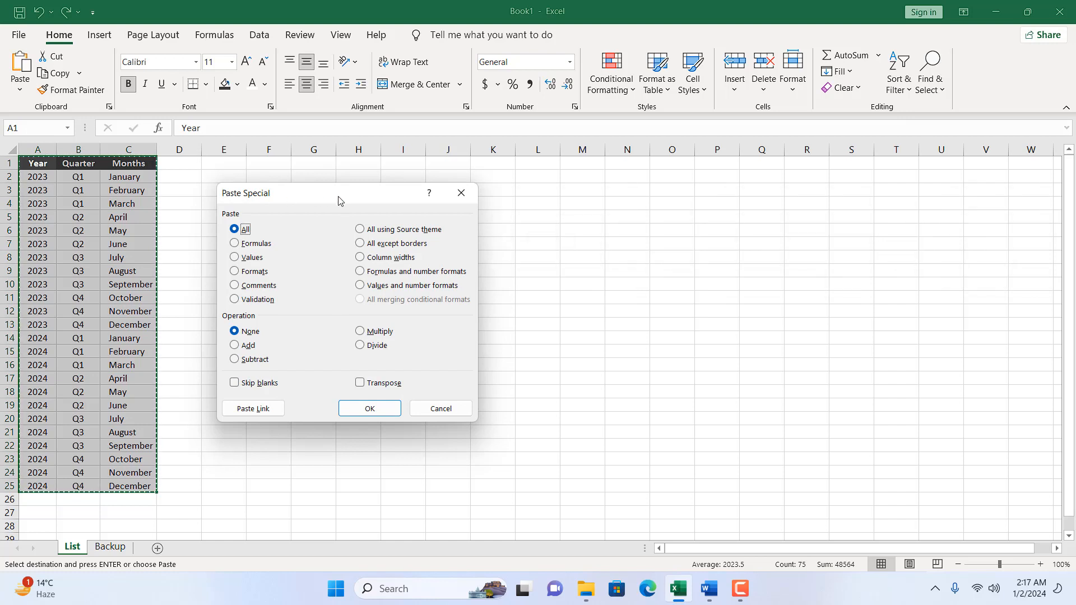
{"action": "left_click", "coordinate": [249, 259]}
{"action": "left_click", "coordinate": [362, 411]}
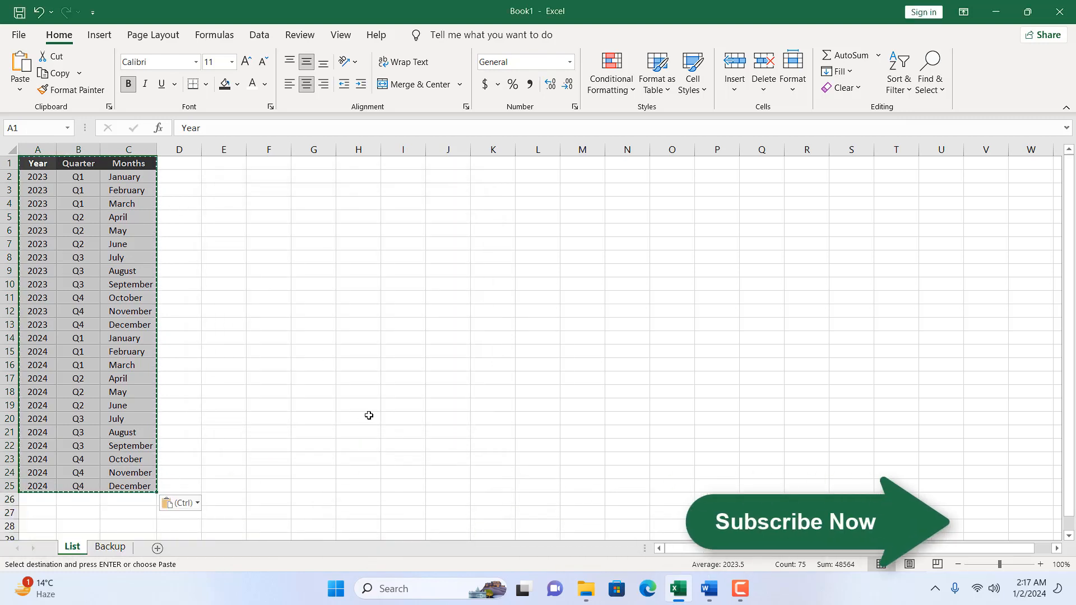
{"action": "key", "text": "Escape"}
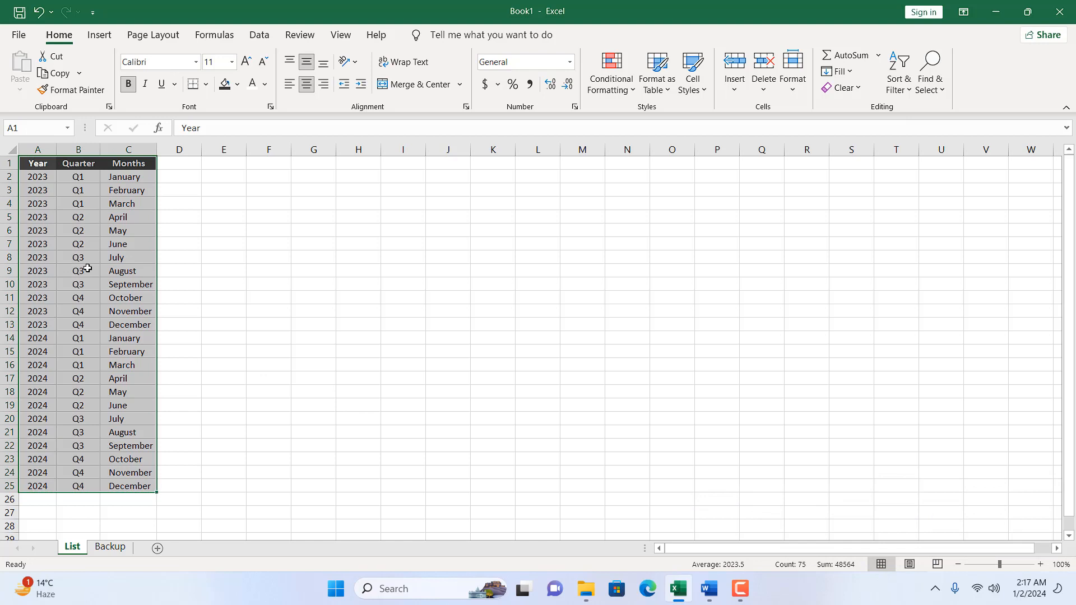
Check various cells in the Year, Quarter and Months columns for fixed values instead of formulas
{"action": "left_click", "coordinate": [51, 245]}
{"action": "left_click", "coordinate": [43, 218]}
{"action": "left_click", "coordinate": [42, 203]}
{"action": "left_click", "coordinate": [80, 204]}
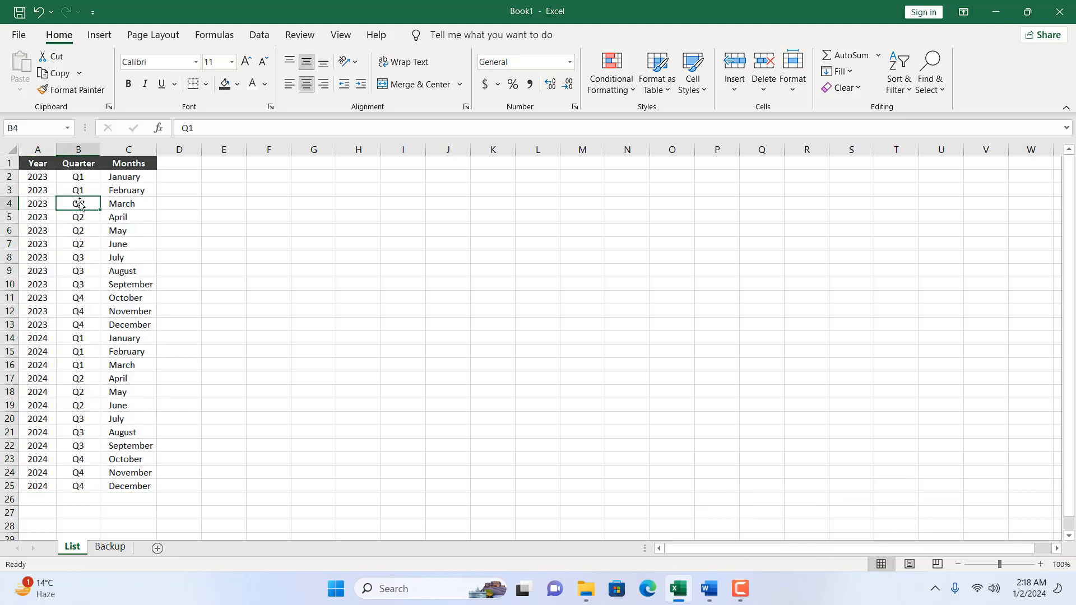
{"action": "left_click", "coordinate": [80, 244]}
{"action": "left_click", "coordinate": [85, 286]}
{"action": "left_click", "coordinate": [87, 377]}
{"action": "left_click", "coordinate": [74, 433]}
{"action": "left_click", "coordinate": [71, 447]}
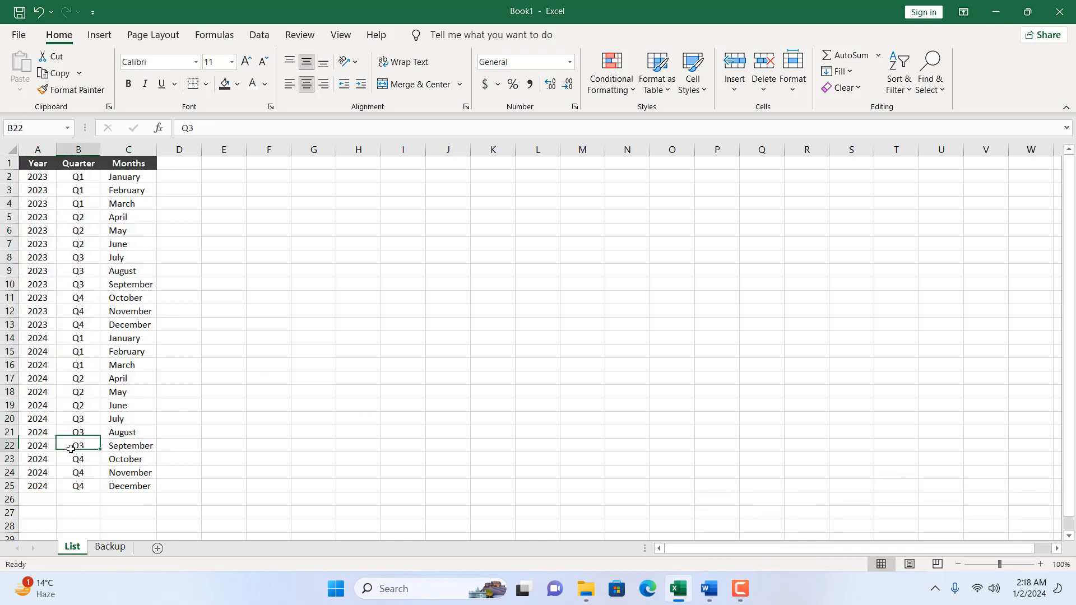
{"action": "left_click", "coordinate": [117, 376]}
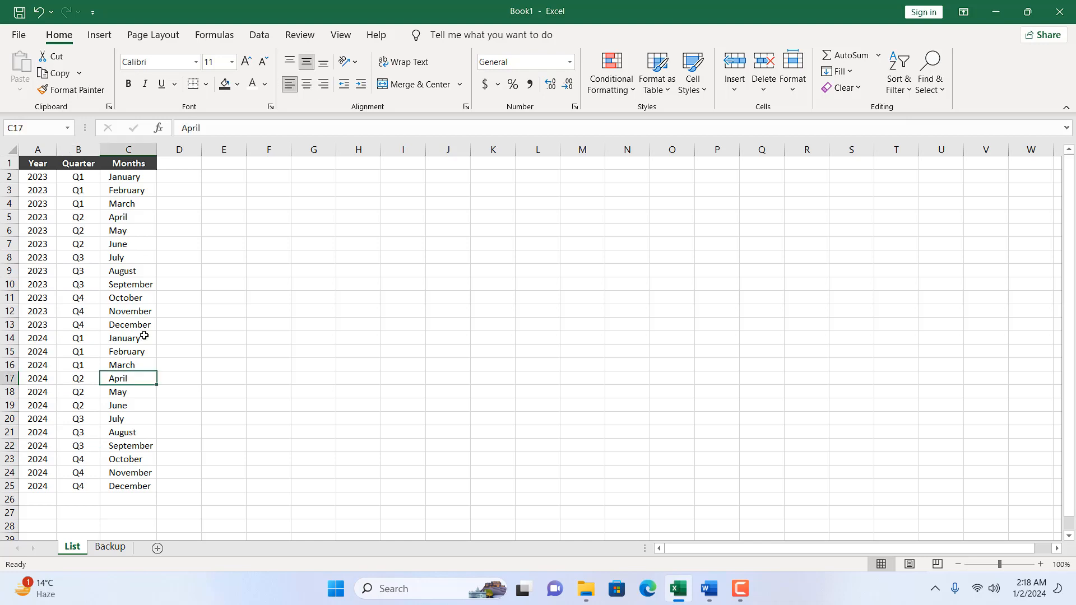
Clear the year in cell A2 to test that the other years no longer depend on it
{"action": "left_click", "coordinate": [49, 178]}
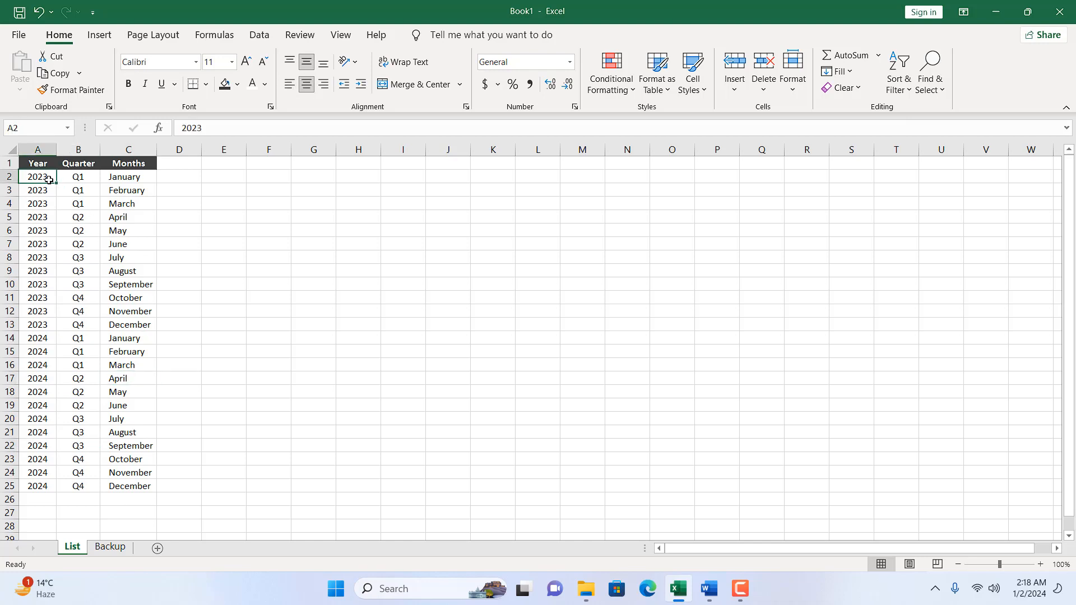
{"action": "key", "text": "Delete"}
{"action": "left_click", "coordinate": [305, 447]}
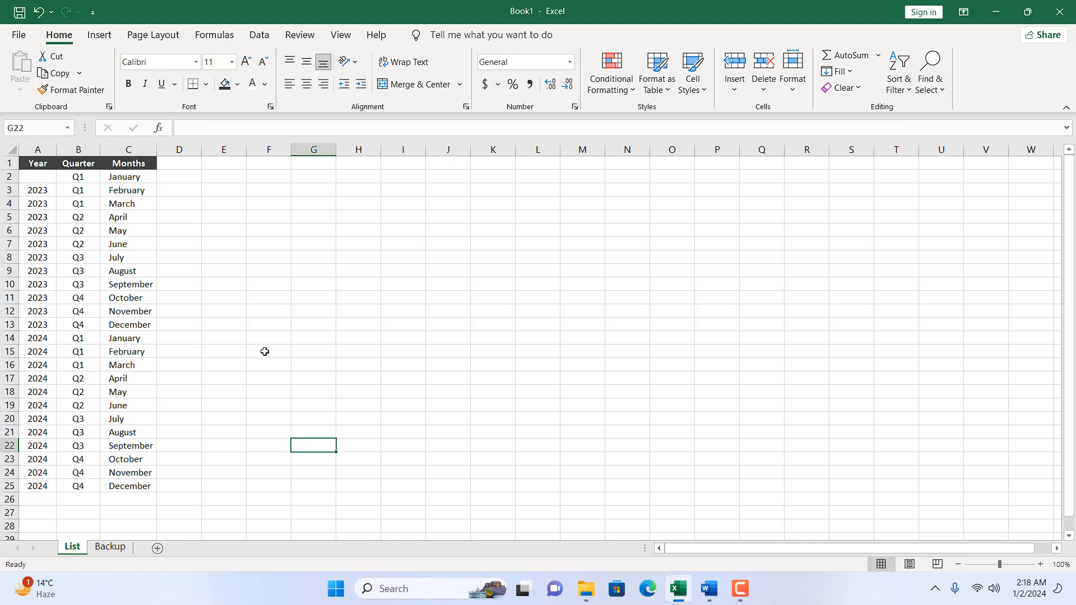